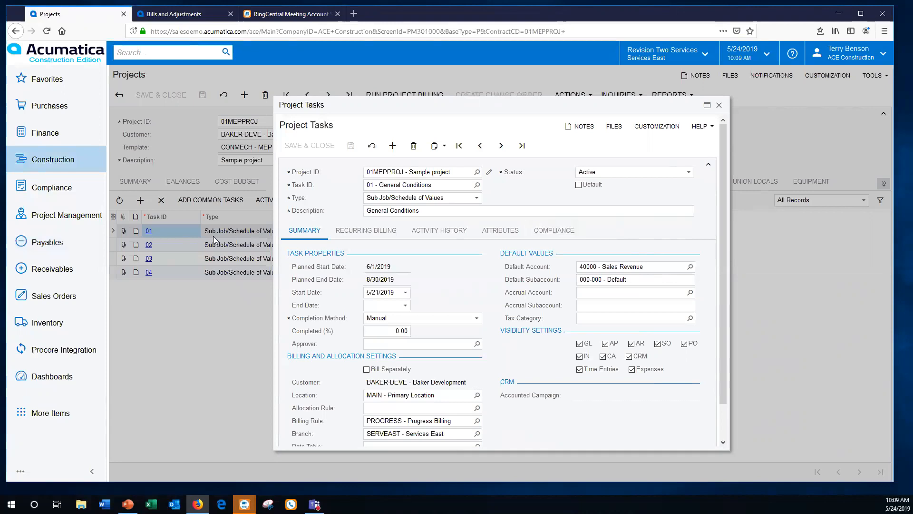
Inspect the status options of project task 01, view the details of task 02, and close the task details.
left_click(689, 172)
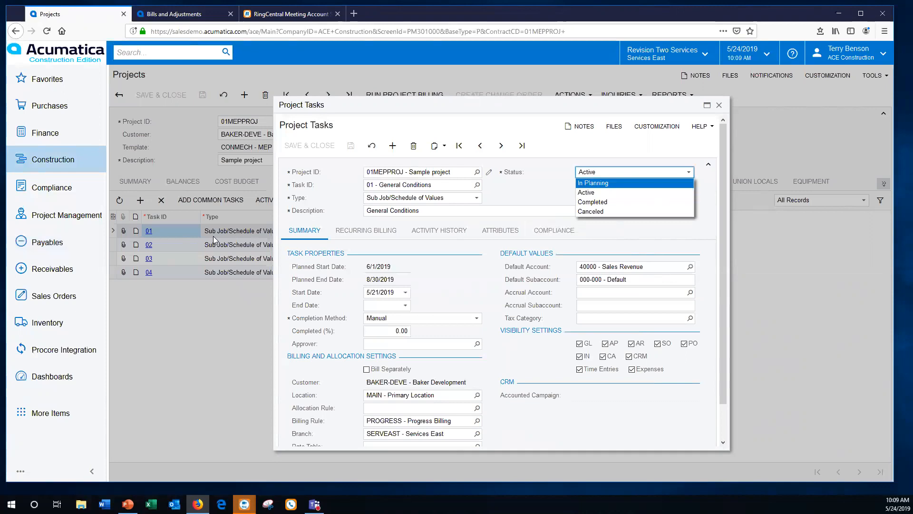
key("Escape")
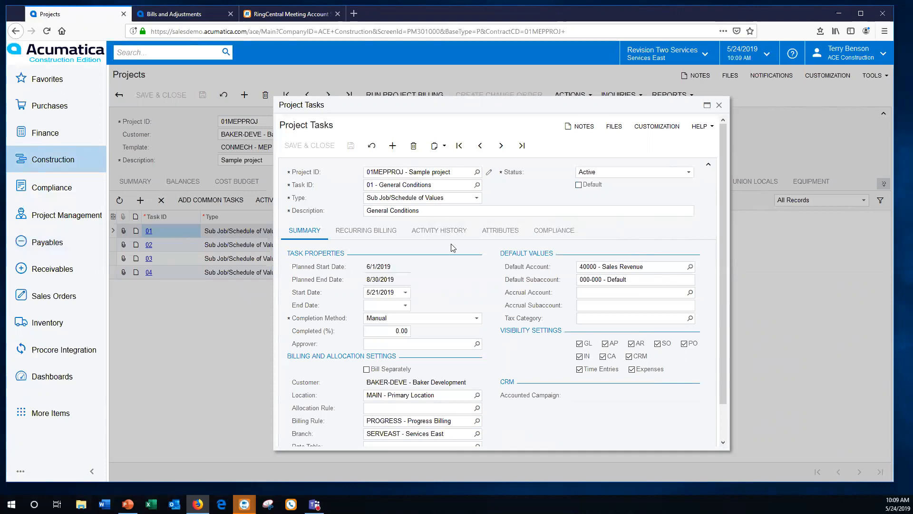
left_click(501, 145)
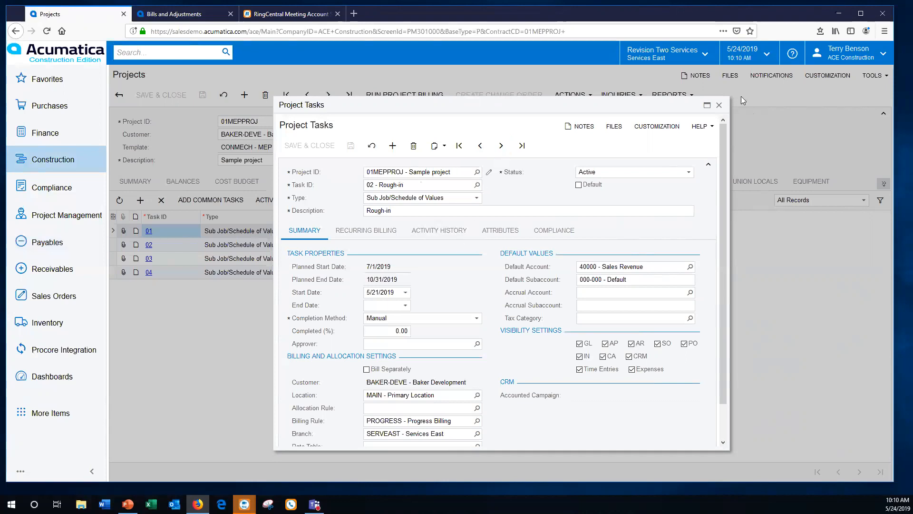
left_click(718, 105)
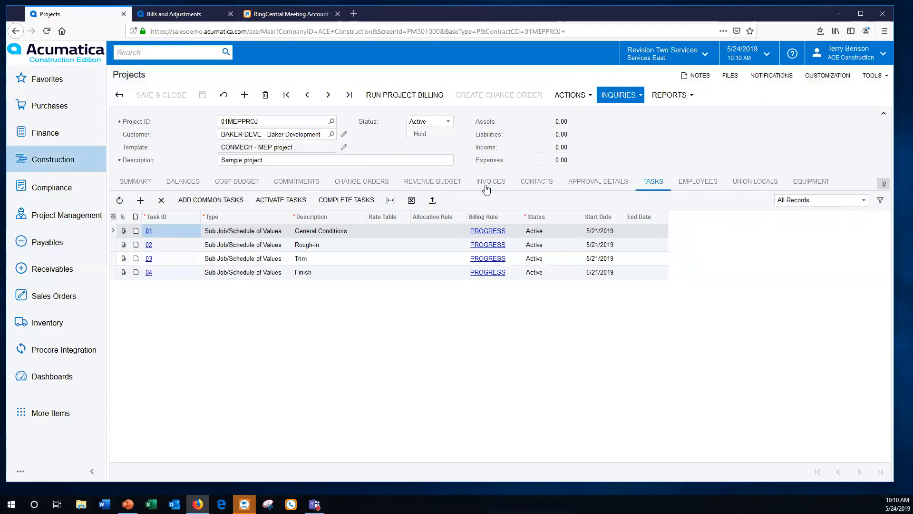
Open the Project Budget Forecast inquiry for project 01MEPPROJ.
left_click(621, 95)
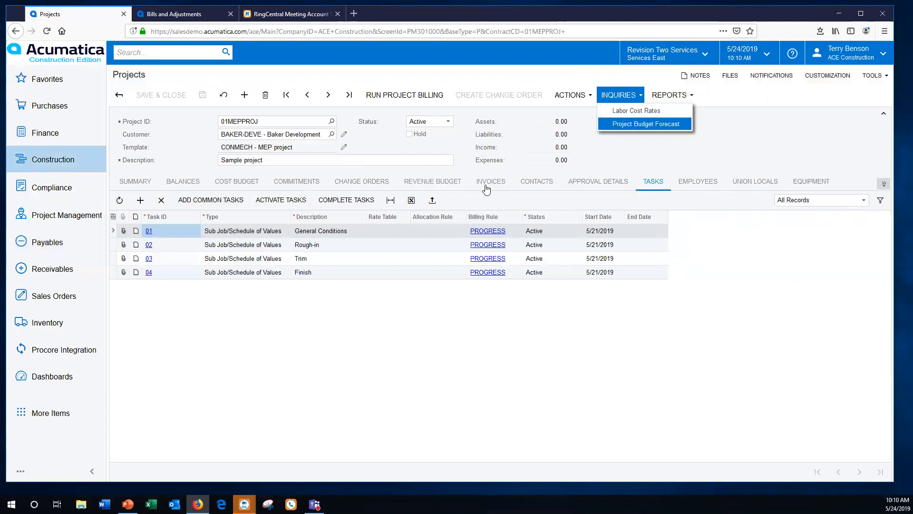
left_click(646, 124)
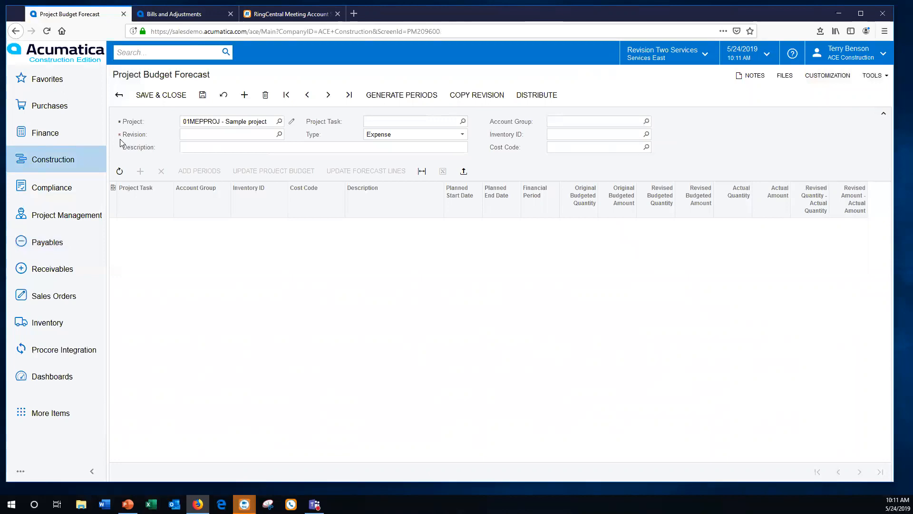
left_click(195, 135)
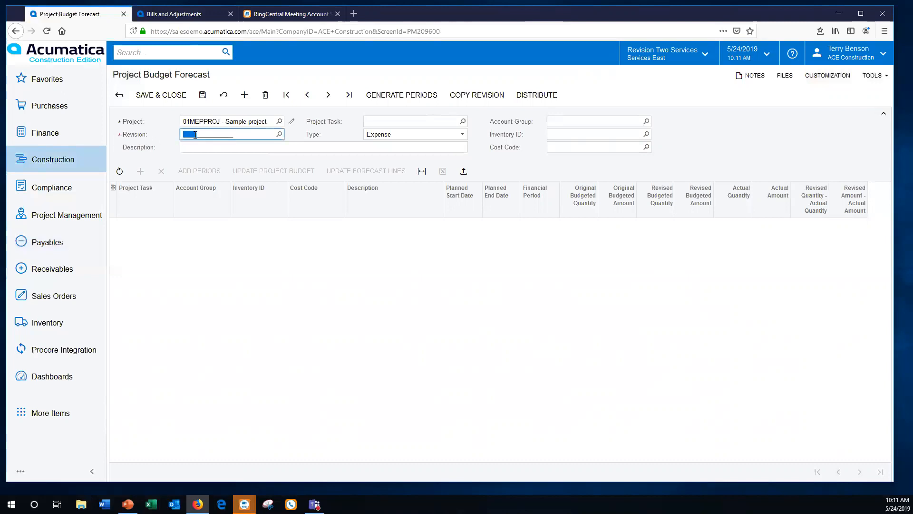
type("REV01")
key("Tab")
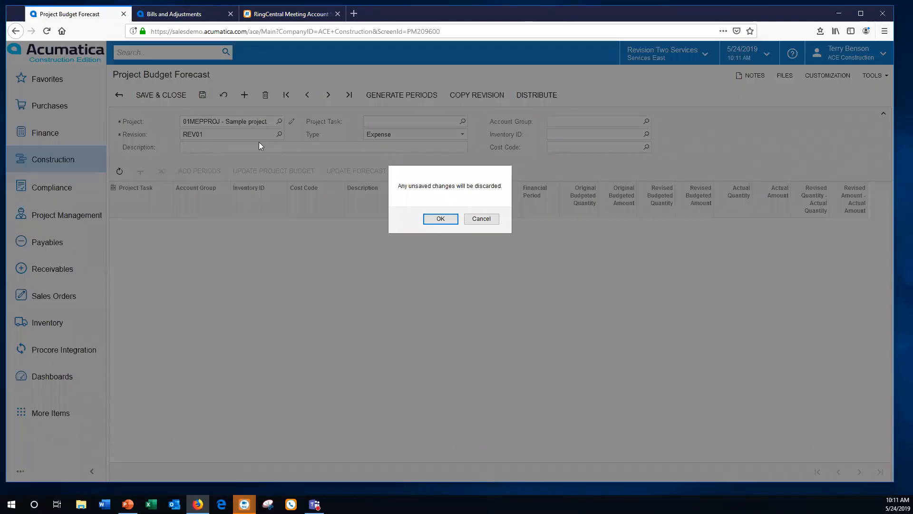
left_click(481, 219)
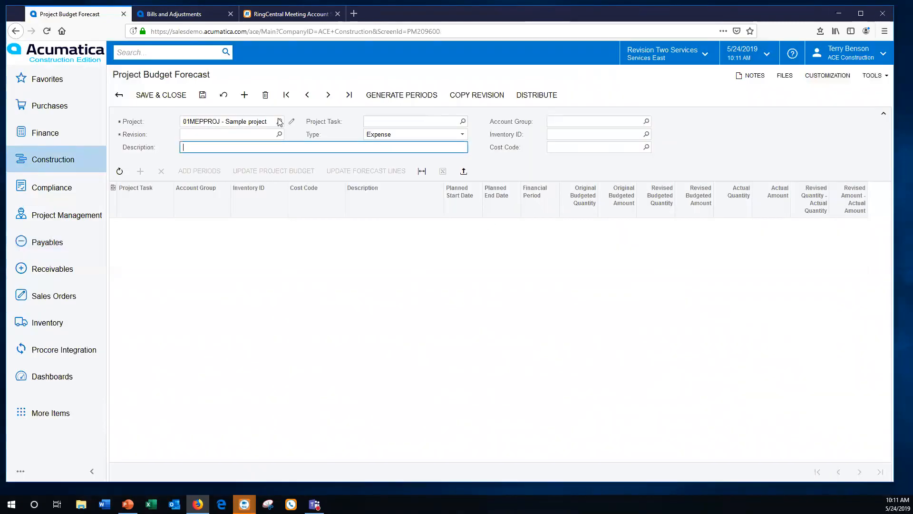
Create forecast revision REV01 for the project, accepting the discard prompt, and save it with the description "rev01".
left_click_drag(196, 135, 172, 142)
type("REV")
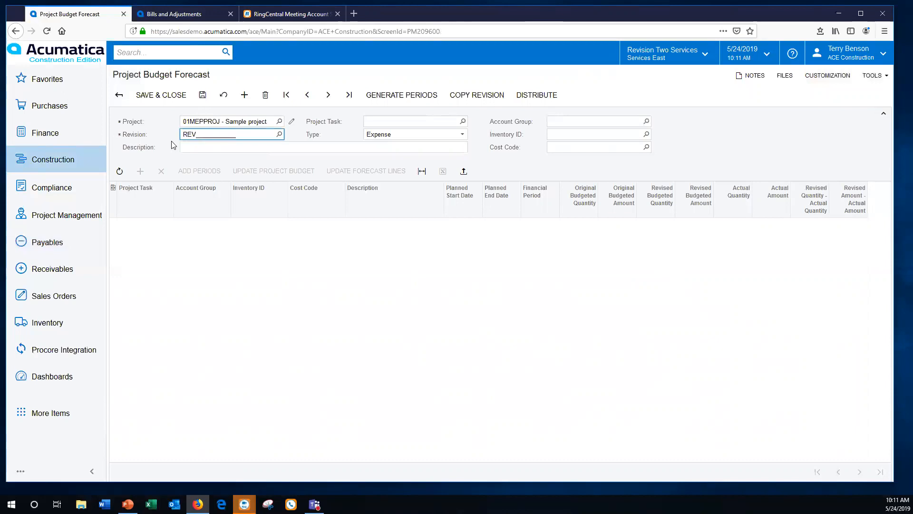
type("01")
key("Tab")
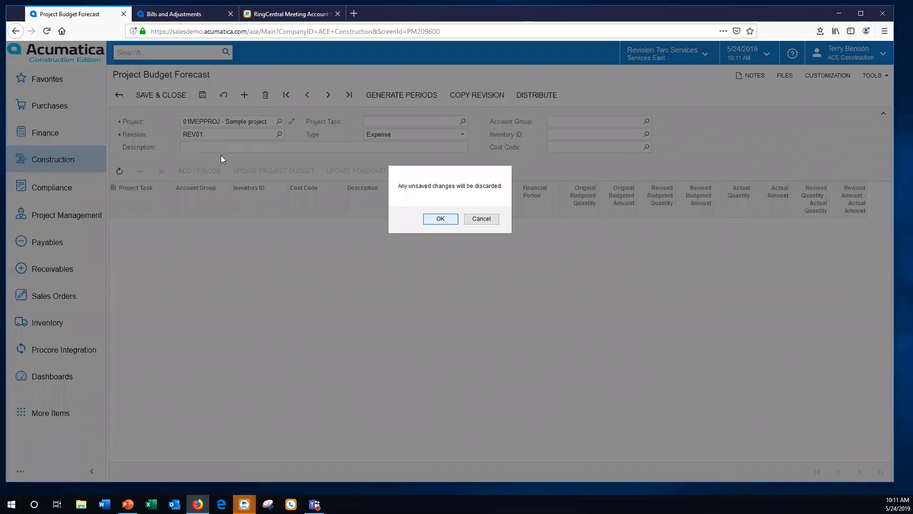
key("Return")
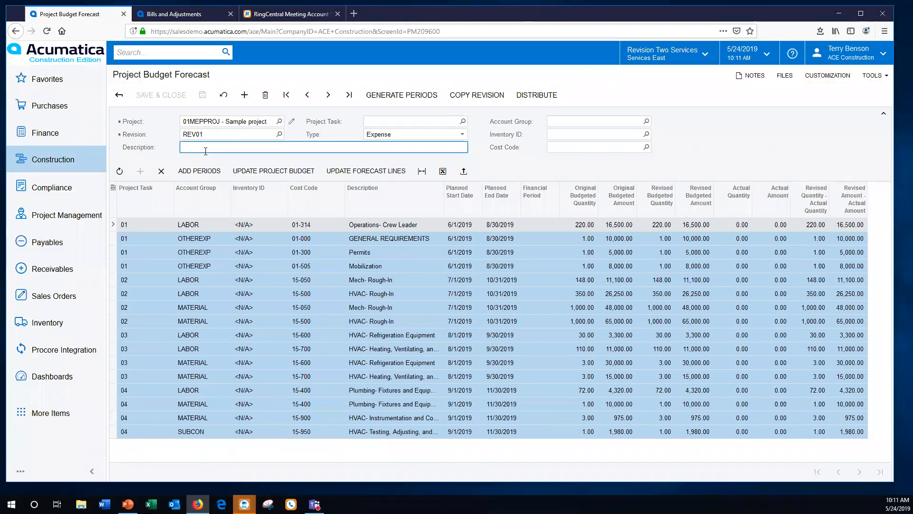
type("rev01")
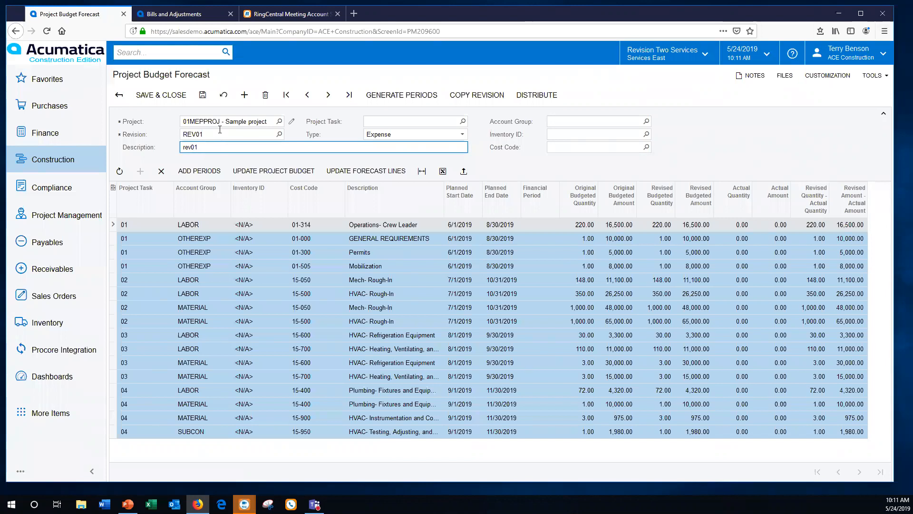
left_click(202, 95)
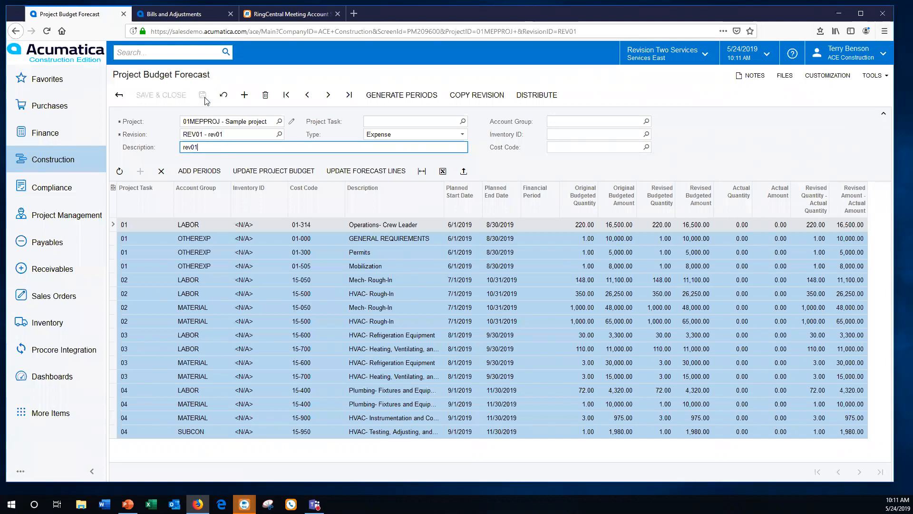
View the forecast's Income budget lines and return the type filter to Expense.
left_click(462, 135)
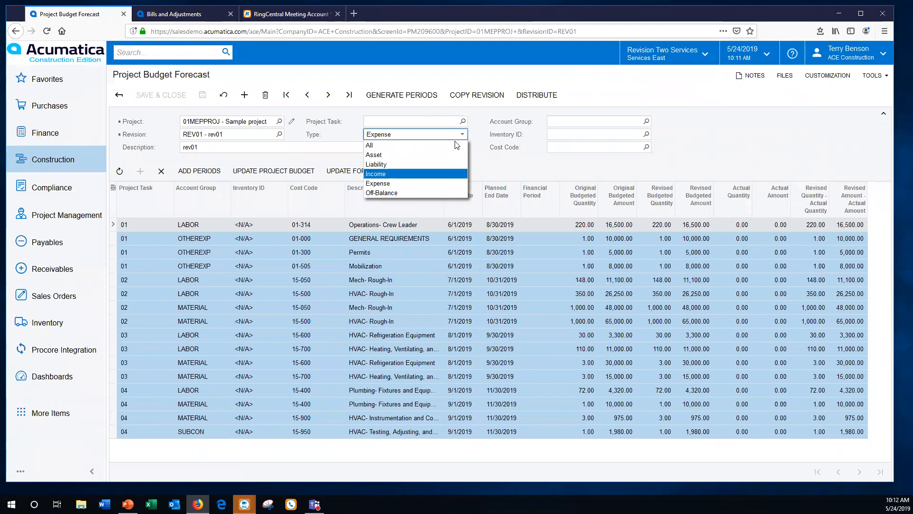
left_click(455, 173)
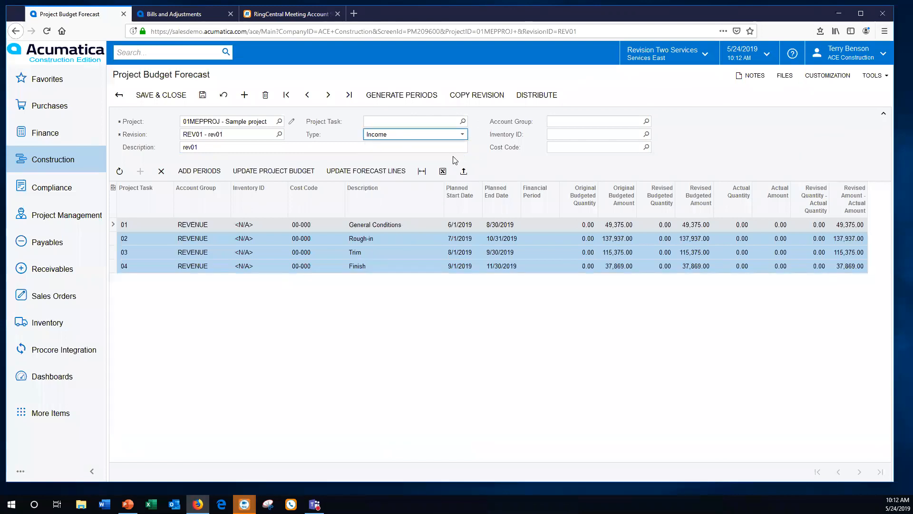
left_click(461, 135)
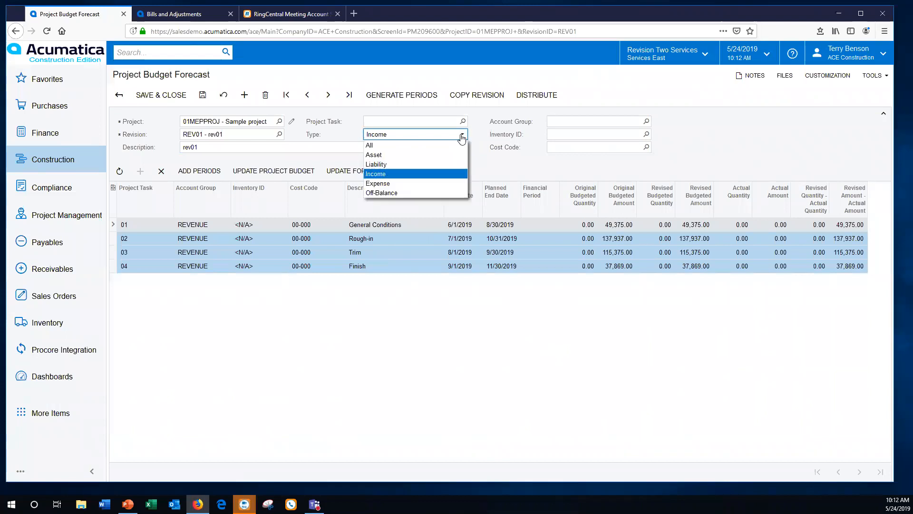
key("Down")
key("Return")
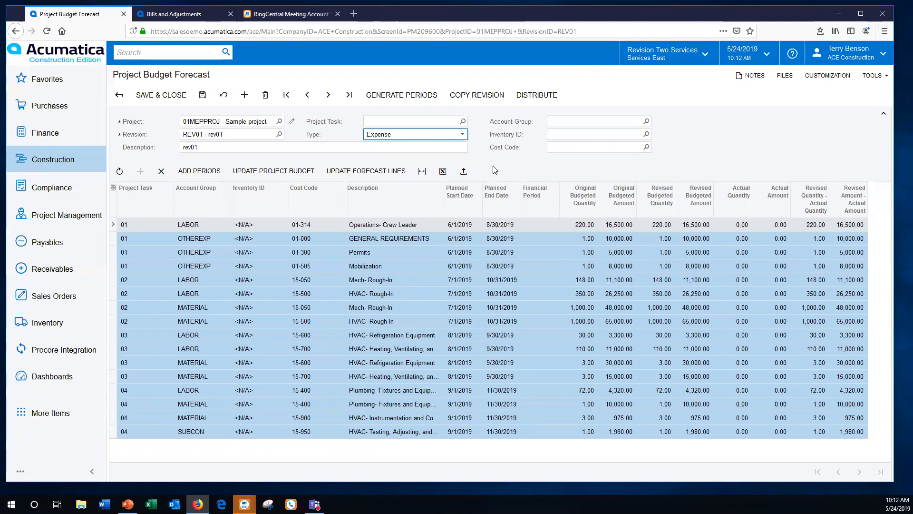
Generate financial periods for the forecast lines and remove period 10-2019 from task 04's MATERIAL line with cost code 15-400.
left_click(397, 96)
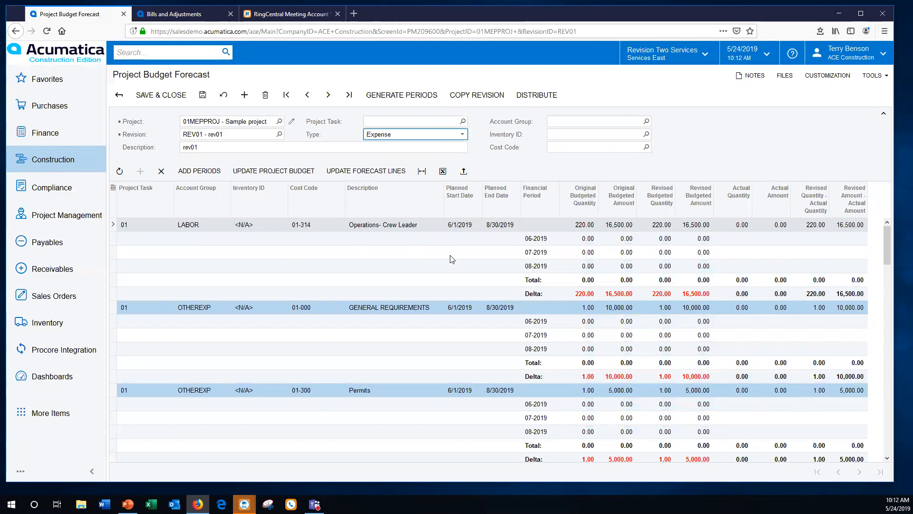
scroll(452, 259, "down", 5)
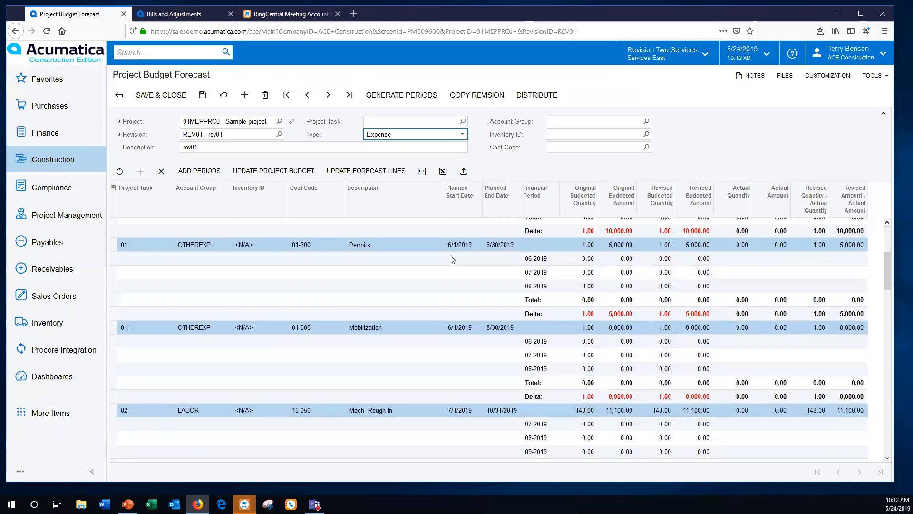
scroll(452, 259, "down", 1)
scroll(452, 259, "down", 5)
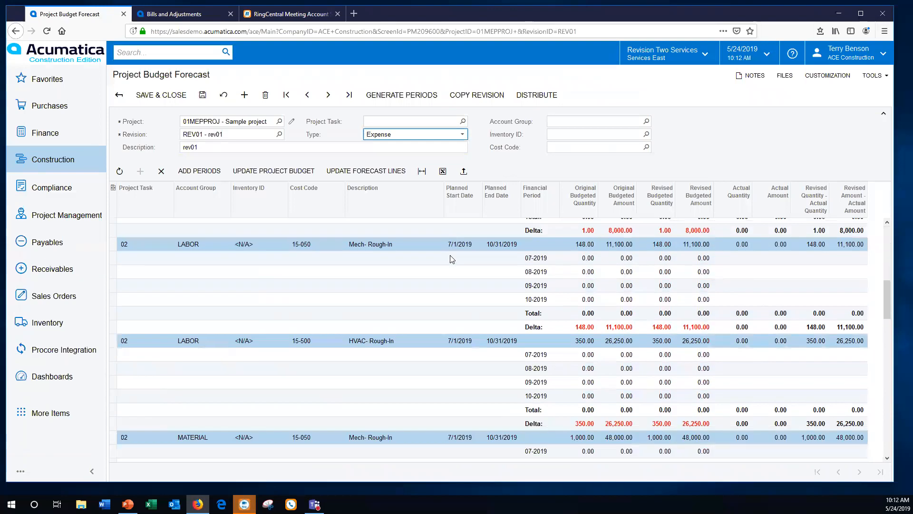
scroll(450, 255, "down", 5)
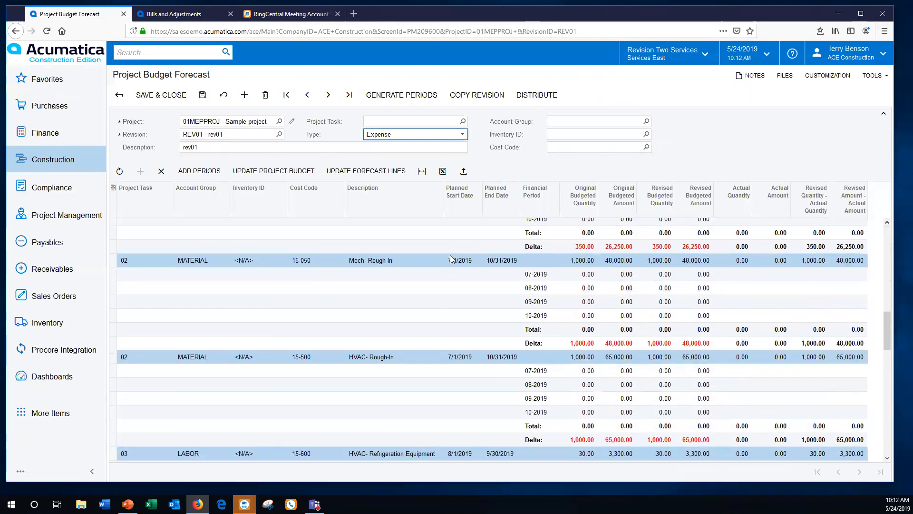
scroll(452, 259, "down", 6)
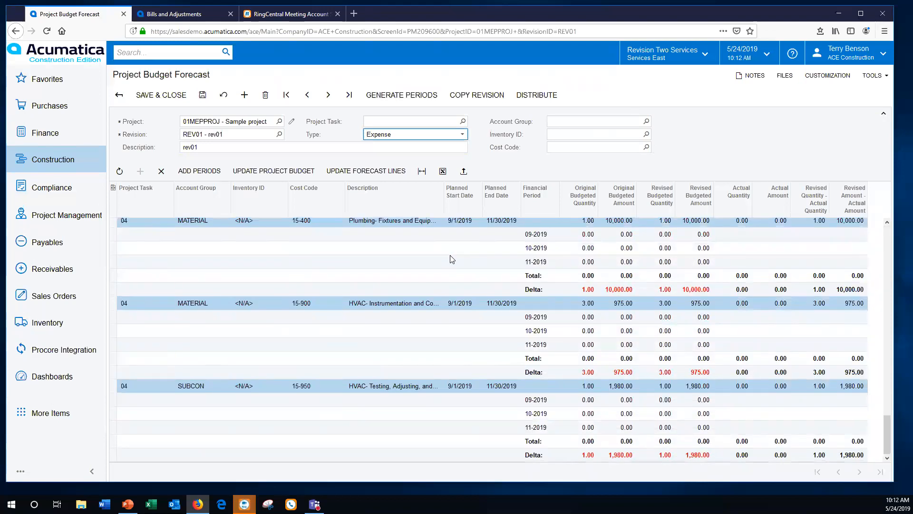
left_click(503, 237)
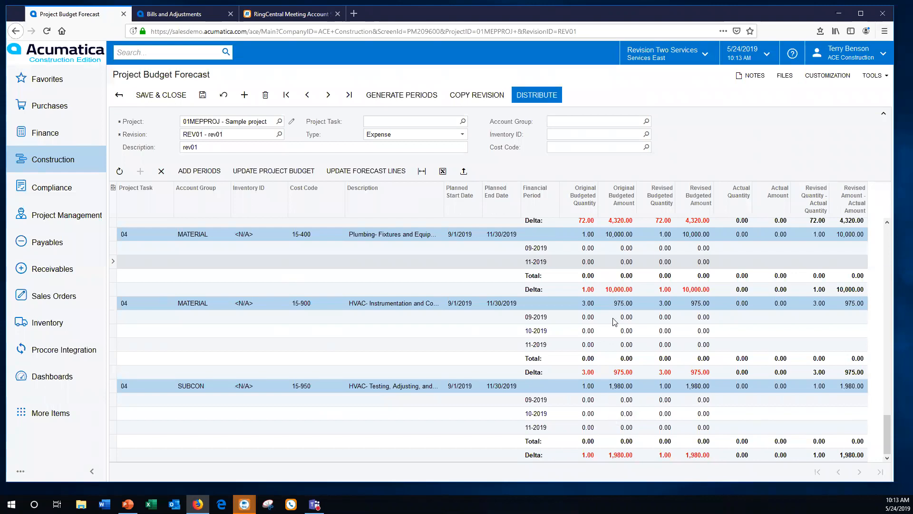
Distribute the totals of original and revised budgeted quantities and amounts across all budget lines, and save the forecast.
left_click(536, 95)
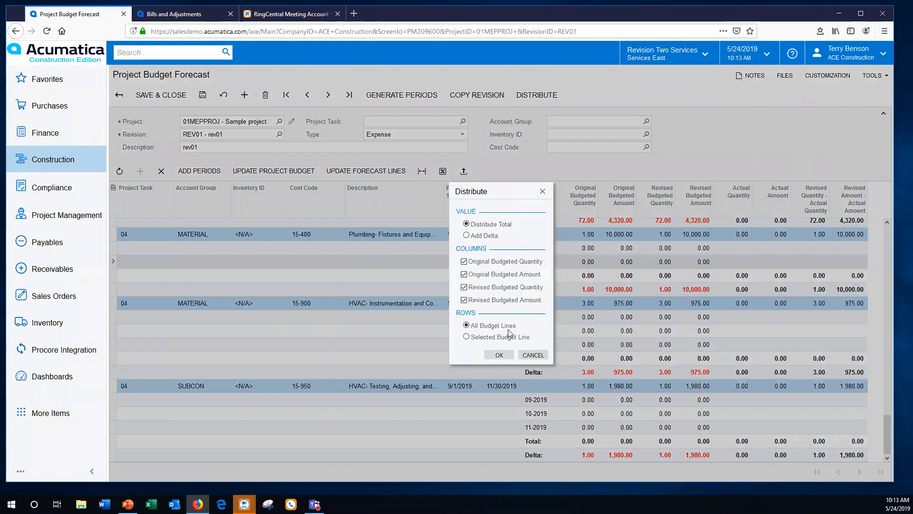
left_click(499, 355)
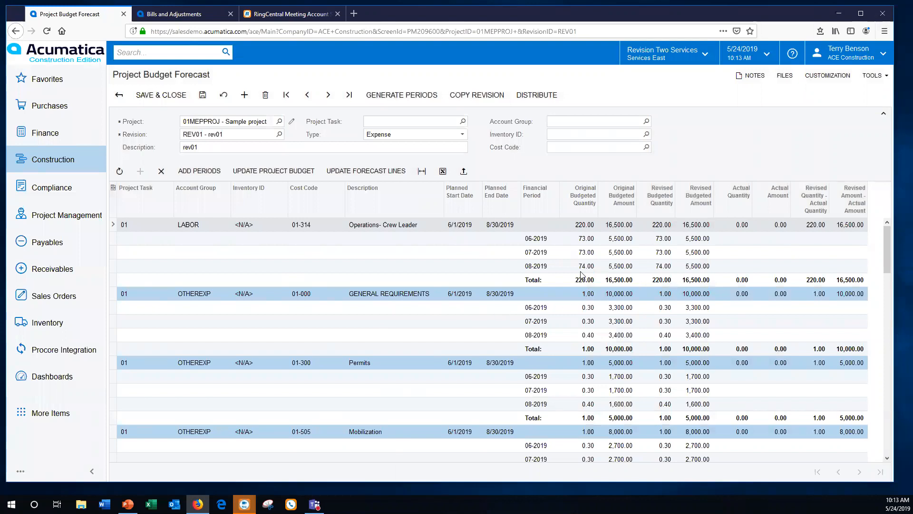
scroll(387, 333, "down", 10)
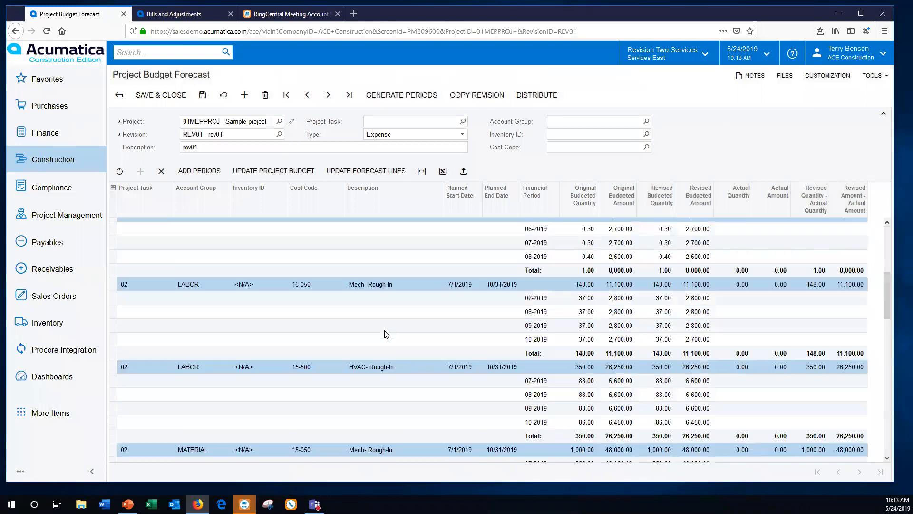
scroll(379, 350, "down", 5)
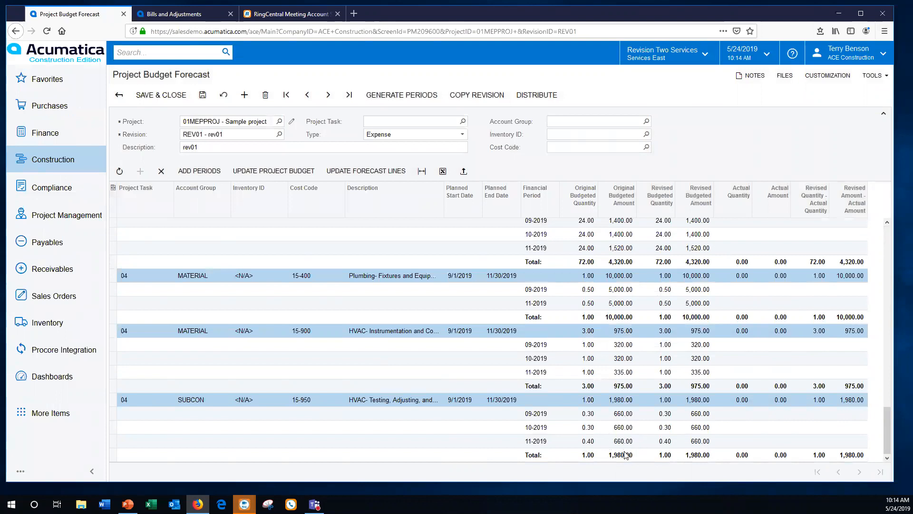
left_click(622, 358)
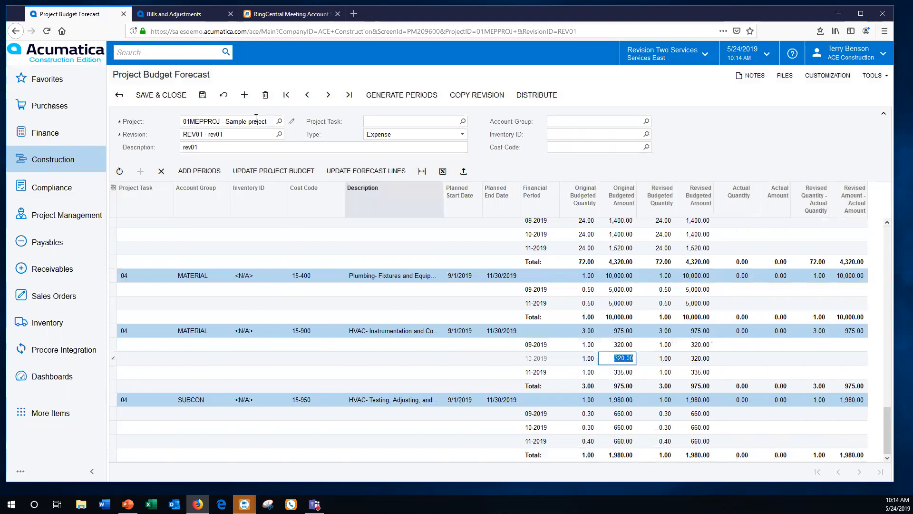
left_click(202, 95)
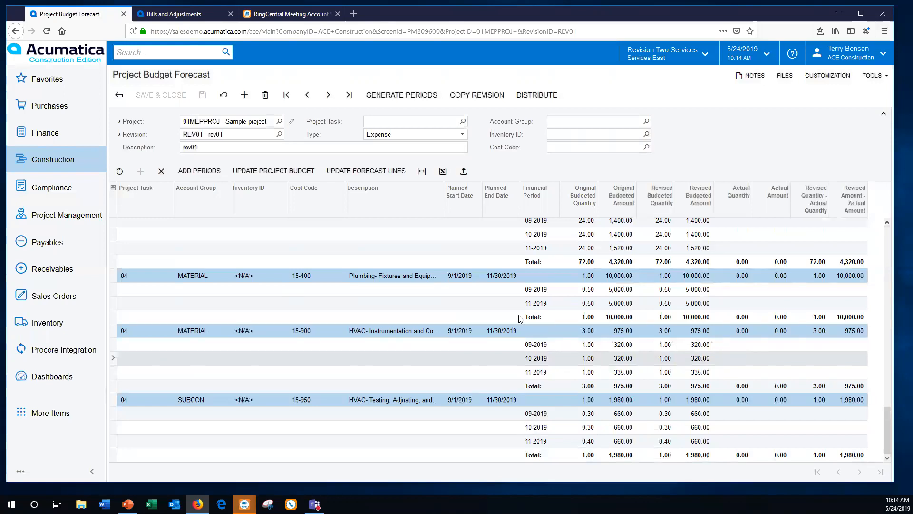
Release the balanced PROJVEND1 bill charged to project 01MEPPROJ, sub job 04, cost code 15-950, in Bills and Adjustments.
left_click(183, 15)
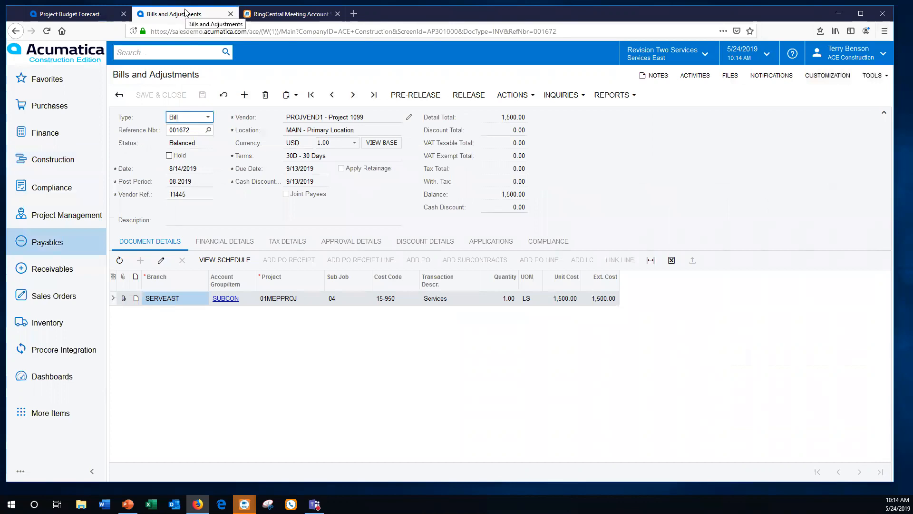
left_click(228, 98)
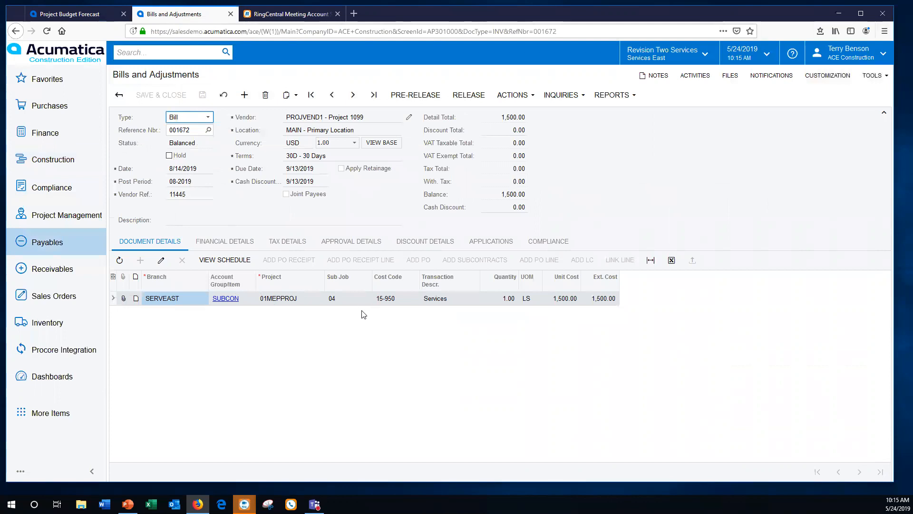
left_click(468, 97)
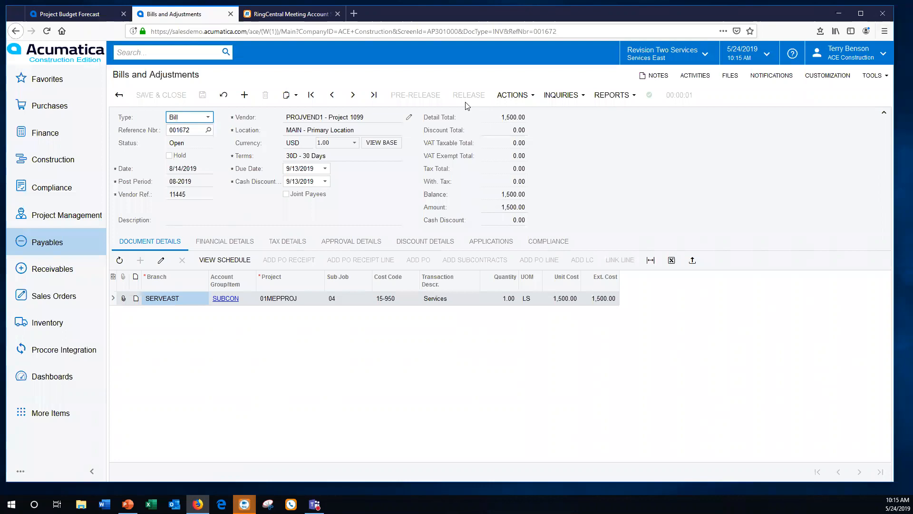
Return to the Project Budget Forecast and reload it to check the actual amounts.
left_click(60, 16)
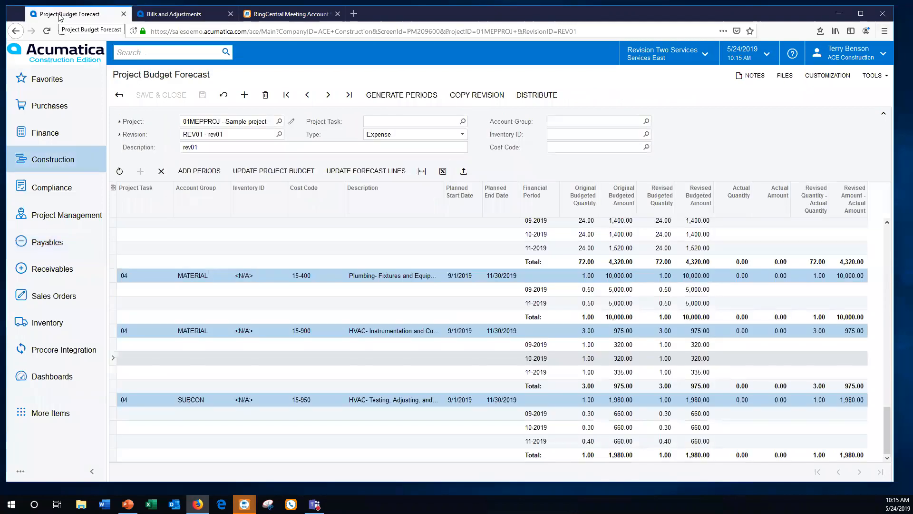
left_click(46, 31)
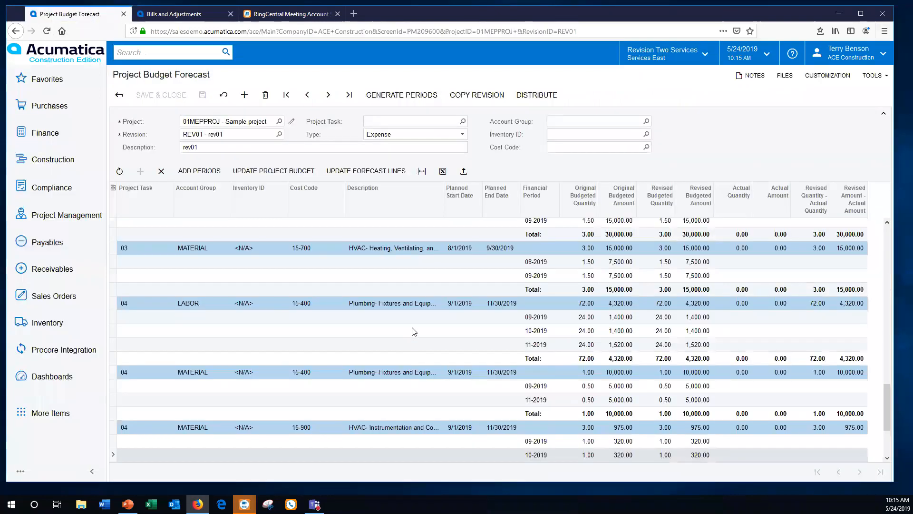
Add financial period 08-2019 to task 04's SUBCON line with cost code 15-950, and save the forecast.
scroll(413, 331, "down", 3)
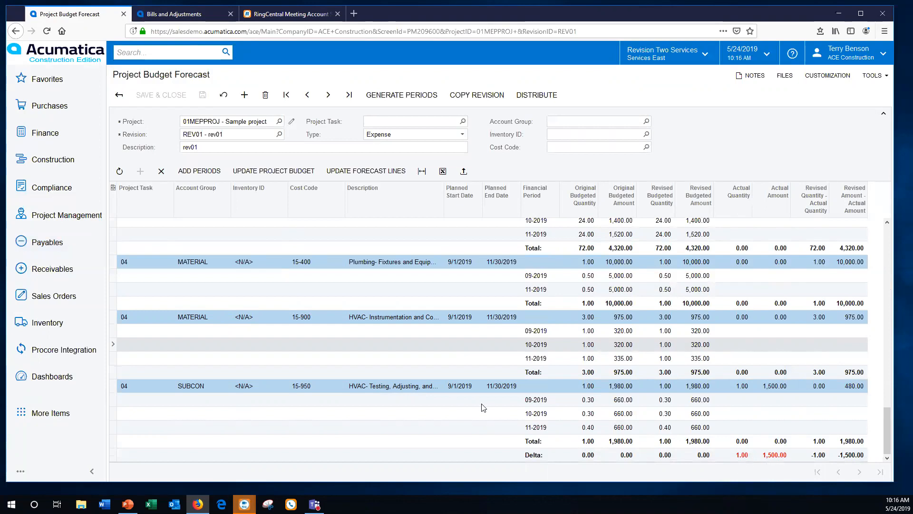
left_click(478, 387)
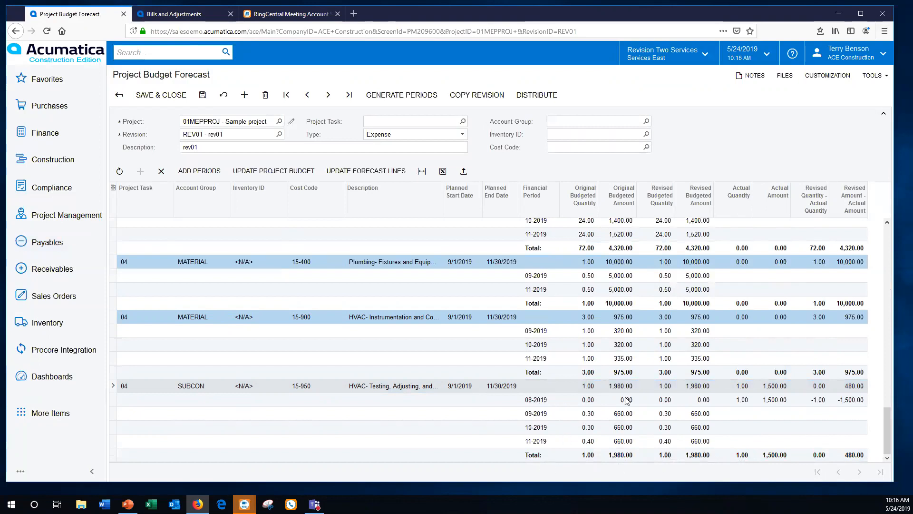
left_click(203, 97)
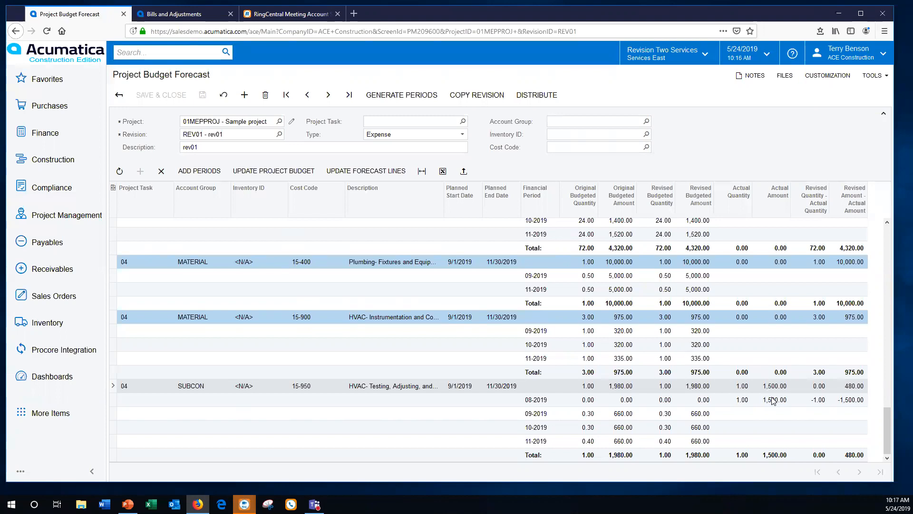
Set the 08-2019 revised budgeted amount of the SUBCON 15-950 line to 1,500, update the project budget from the forecast, and save.
left_click(700, 406)
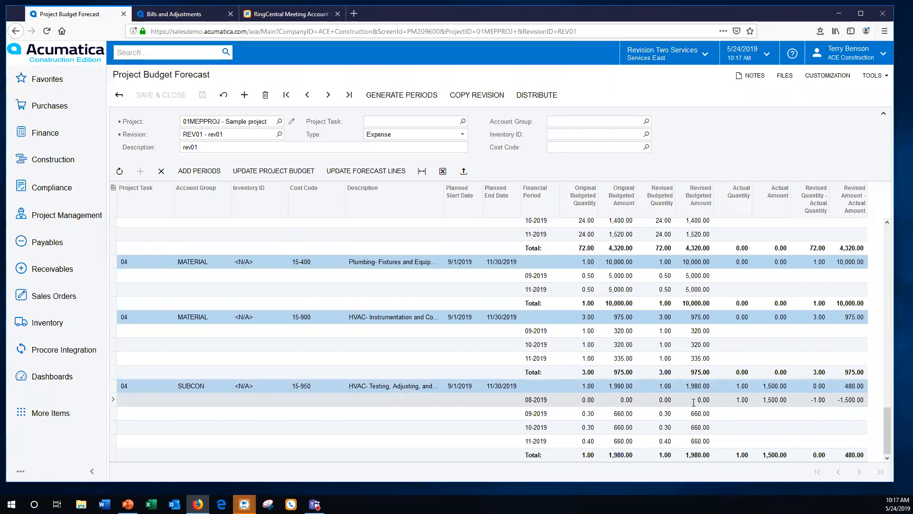
left_click(693, 401)
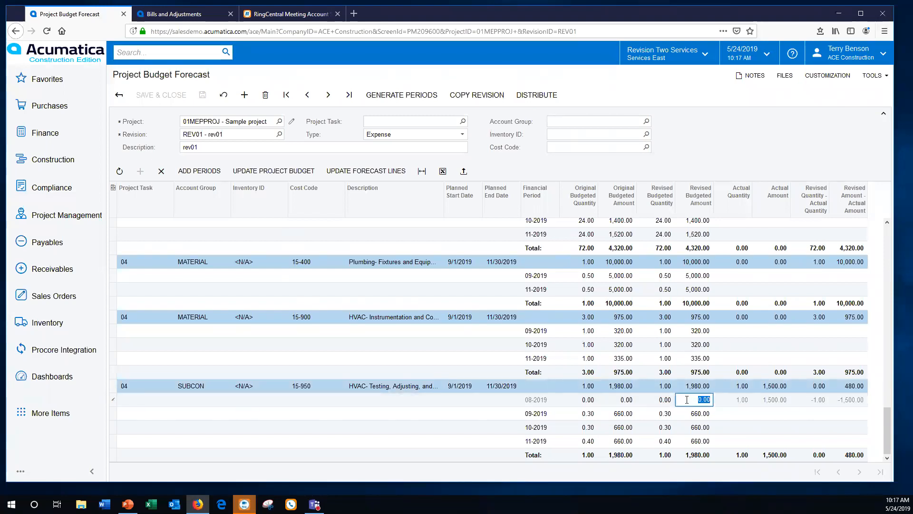
type("1500")
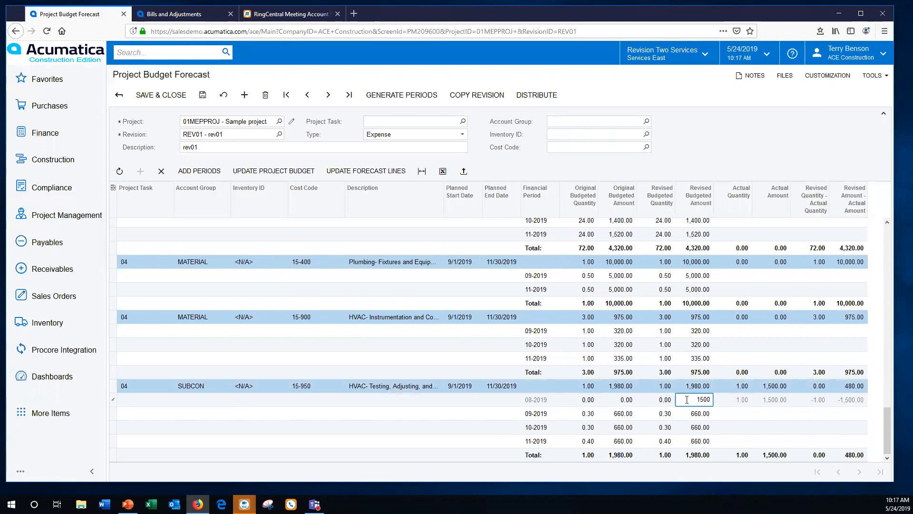
key("Tab")
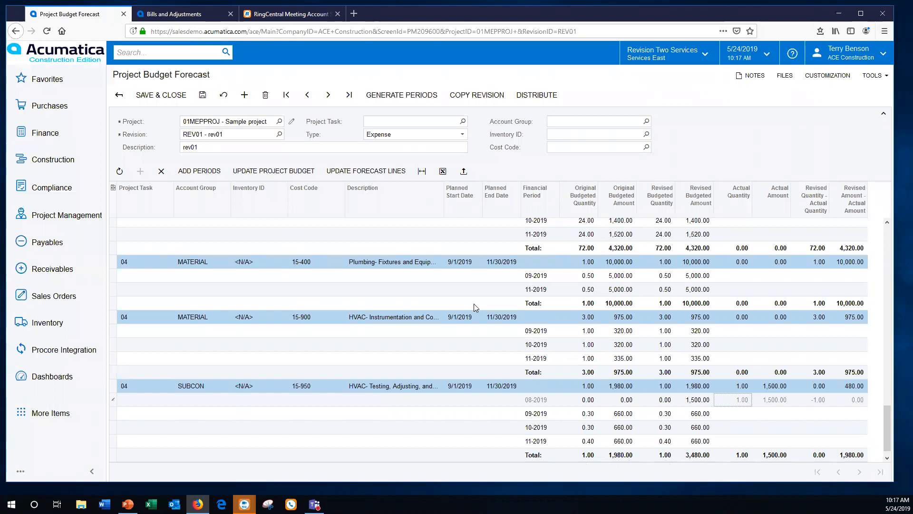
left_click(203, 95)
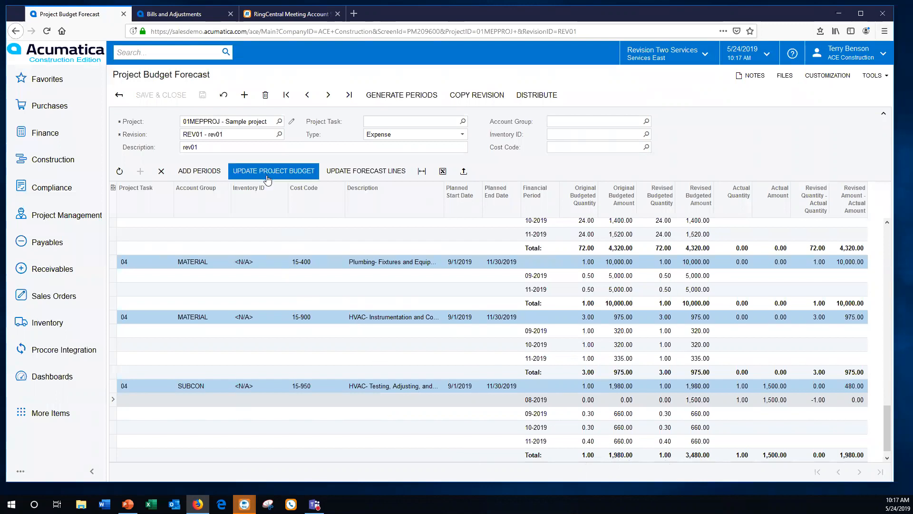
left_click(267, 178)
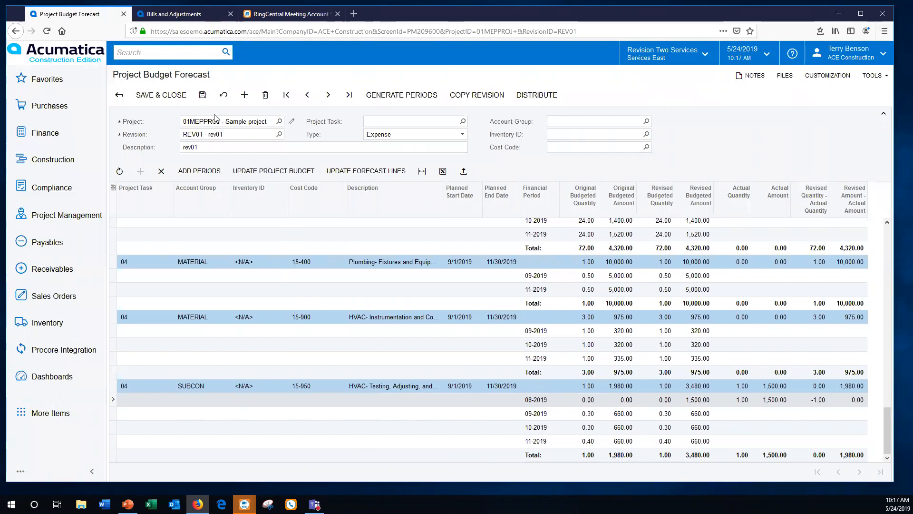
left_click(203, 97)
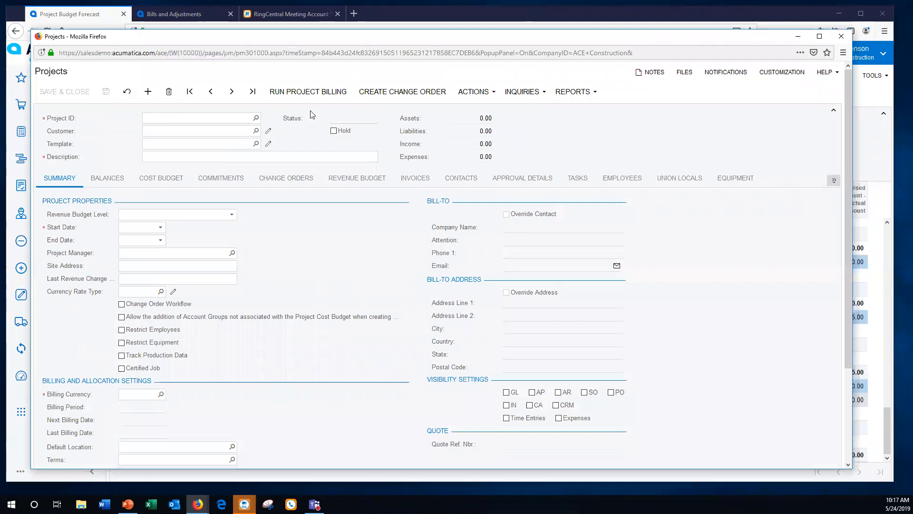
Check the revised budgeted amount of cost code 15-950 in project 01MEPPROJ's cost budget, and close the project window.
left_click(161, 179)
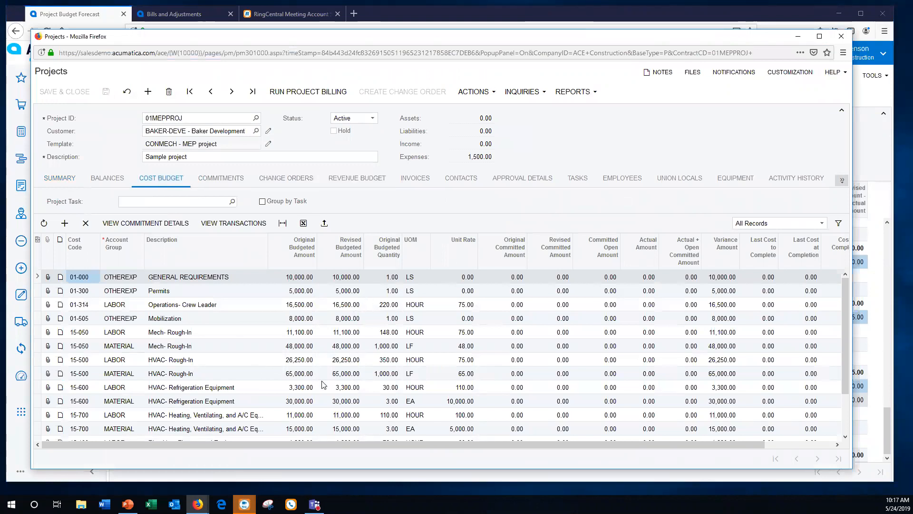
scroll(324, 384, "down", 3)
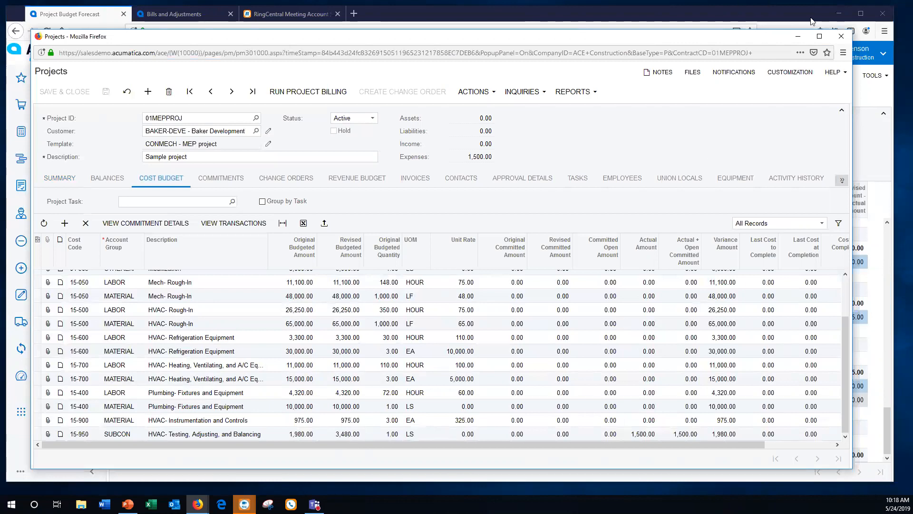
left_click(841, 37)
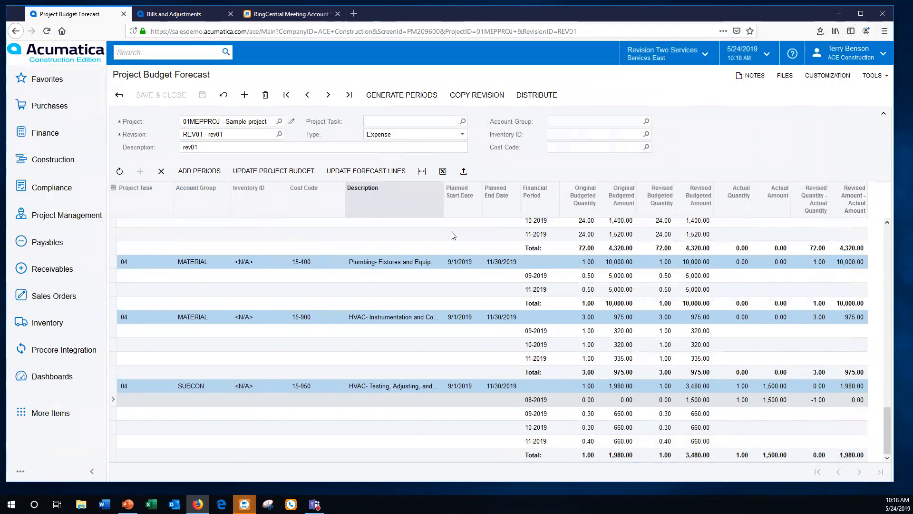
Review the Budget Forecast Details inquiry as all records and as the Budget Forecast Pivot, and switch to the Configuration Recap slide in PowerPoint.
left_click(38, 80)
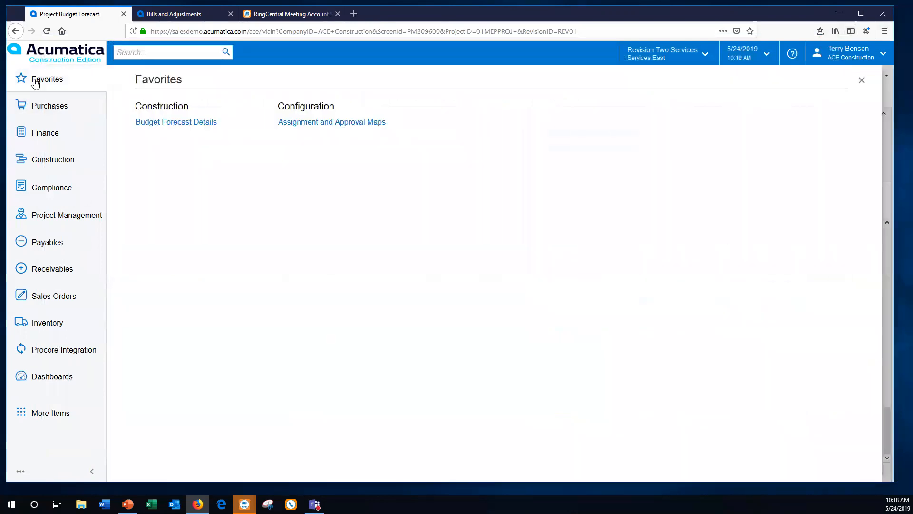
left_click(180, 123)
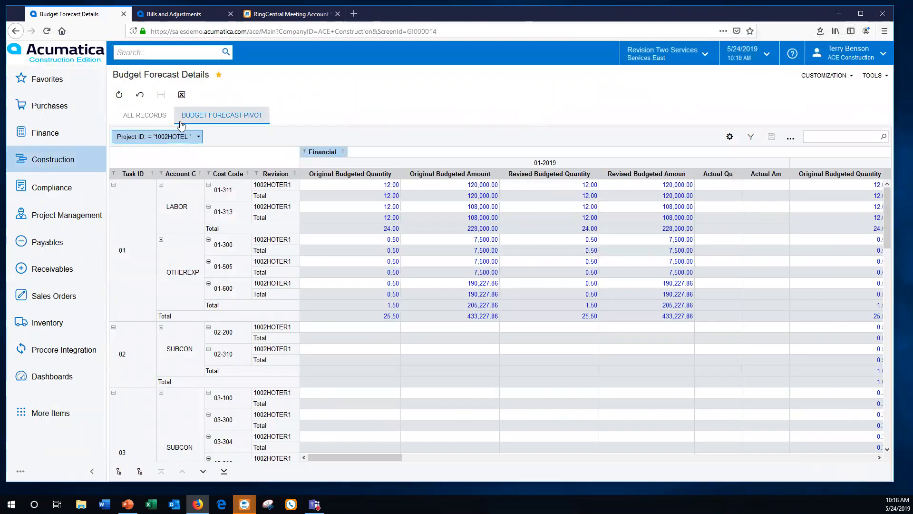
left_click(145, 115)
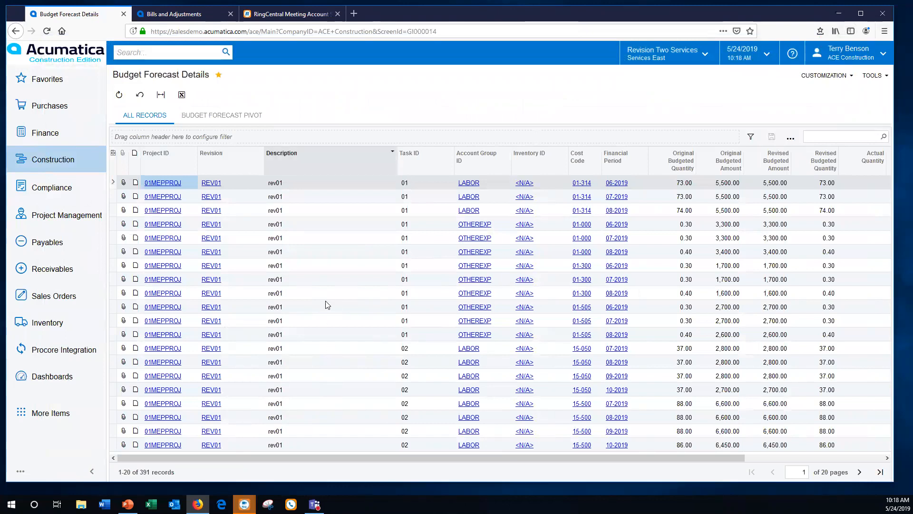
left_click(215, 118)
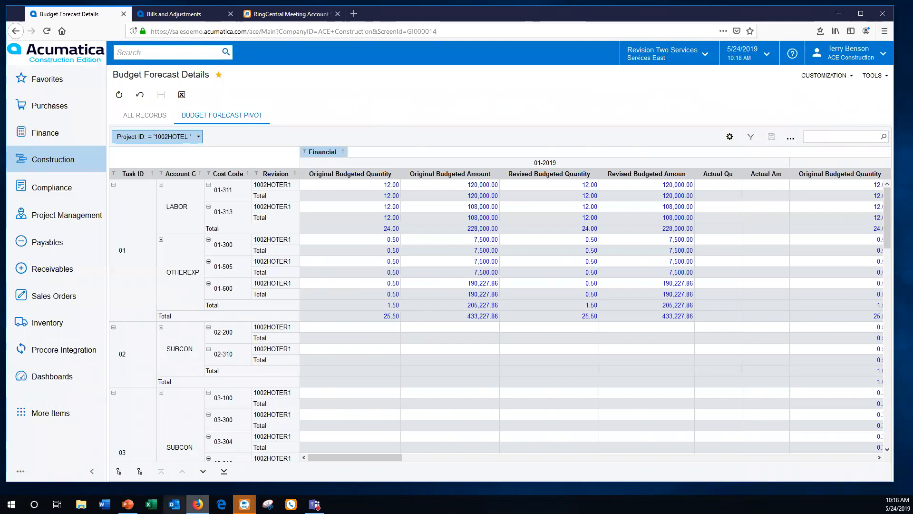
left_click(127, 504)
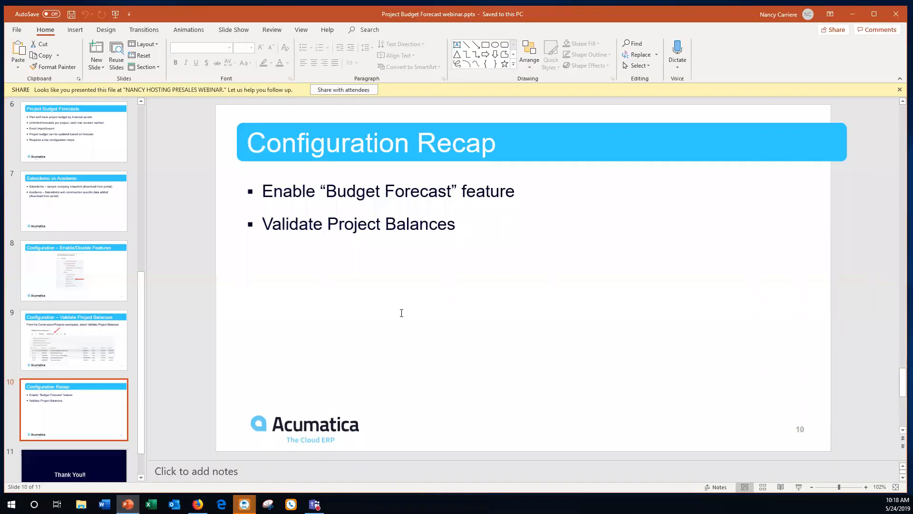